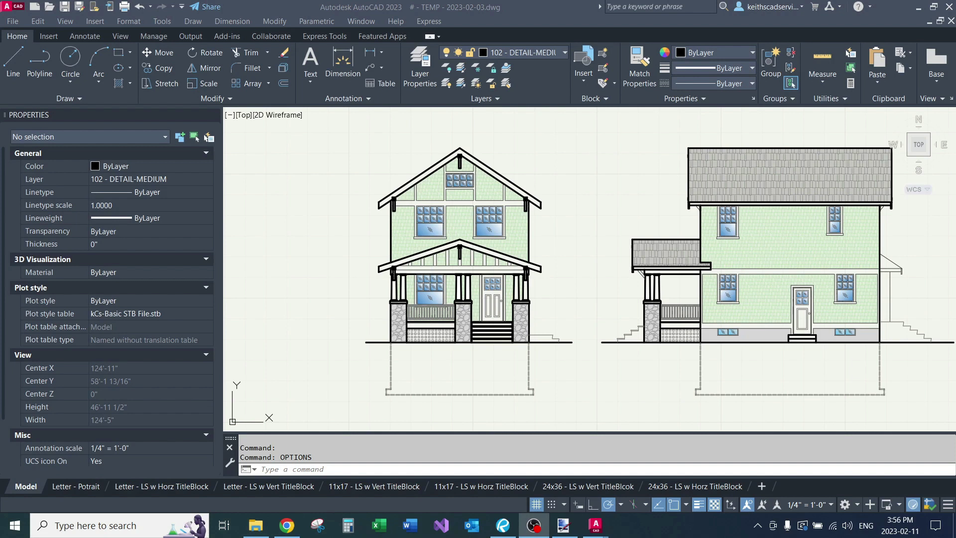
Open the Plot Styles folder via Options, Plot and Publish, Plot Style Table Settings
left_click(587, 237)
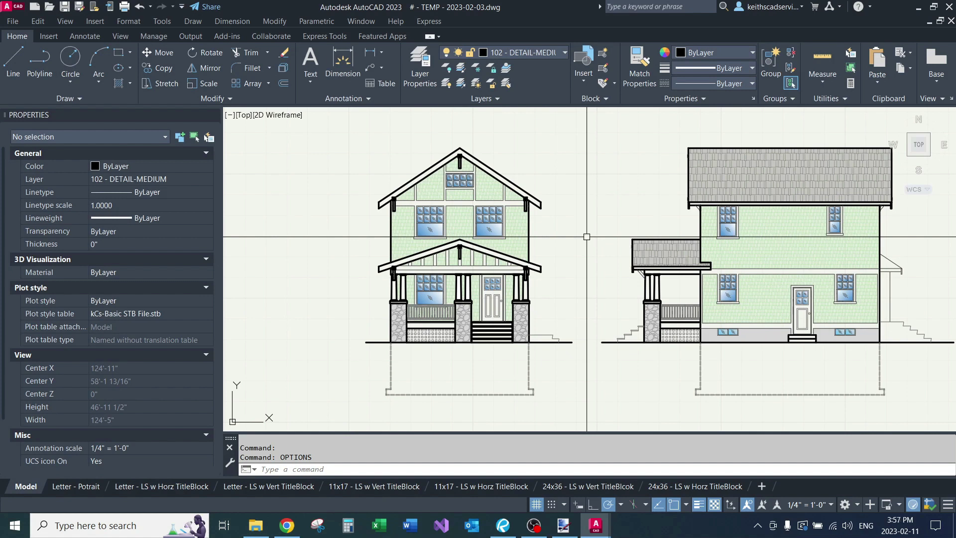
middle_click_drag(570, 235, 553, 244)
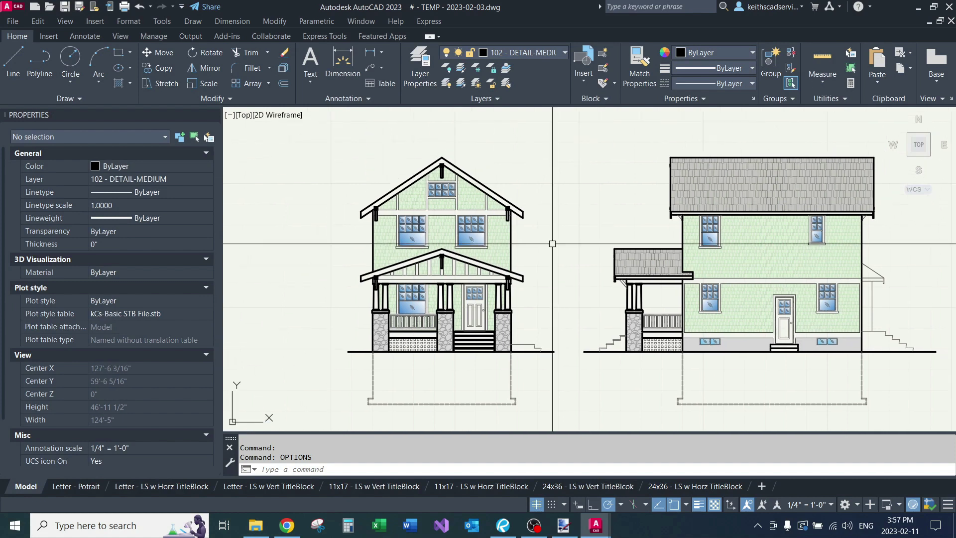
type("options")
key("Return")
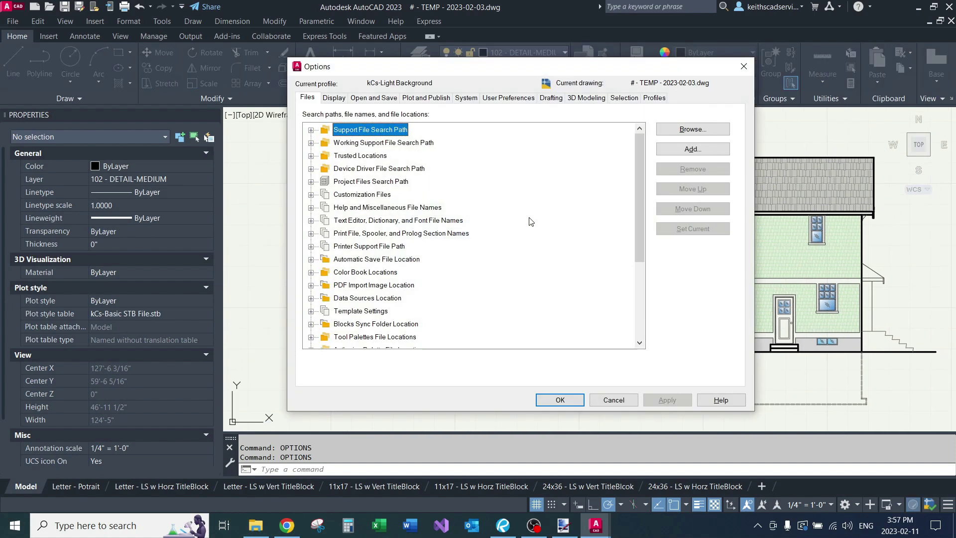
left_click(426, 97)
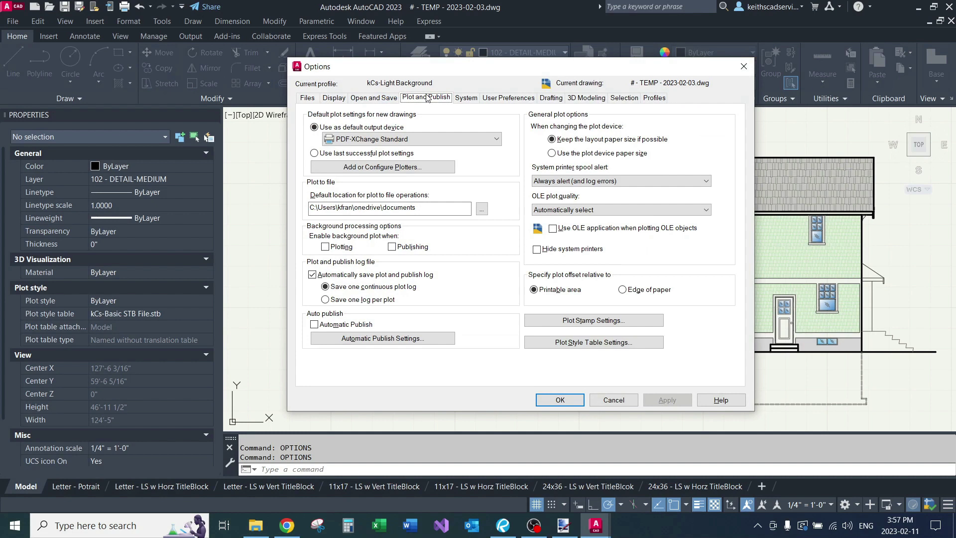
left_click(572, 345)
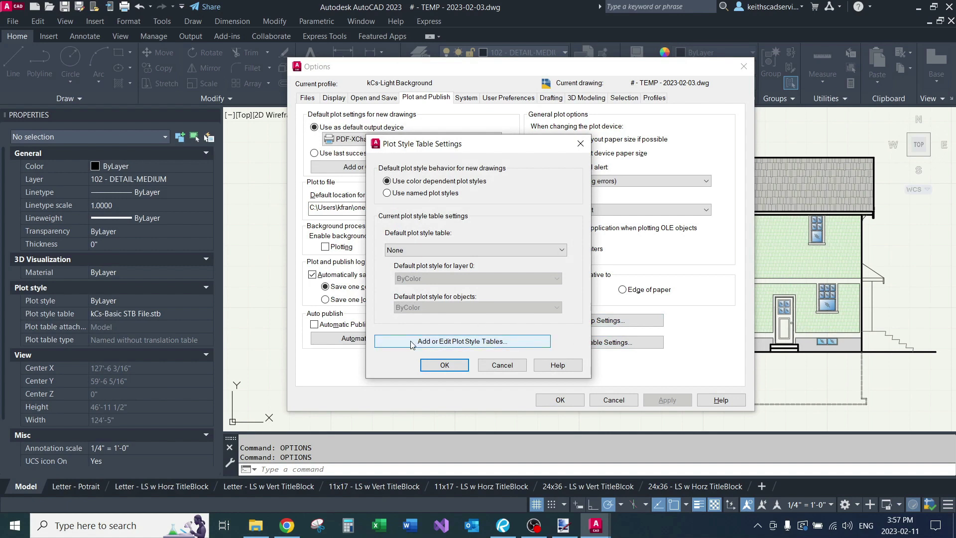
left_click(448, 342)
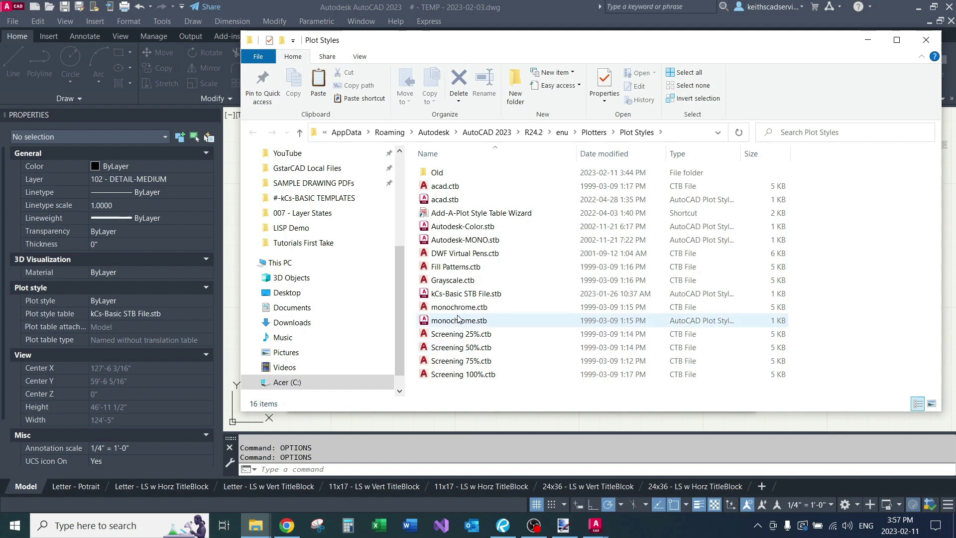
Duplicate kCs-Basic STB File.stb inside the Plot Styles folder
left_click(463, 296)
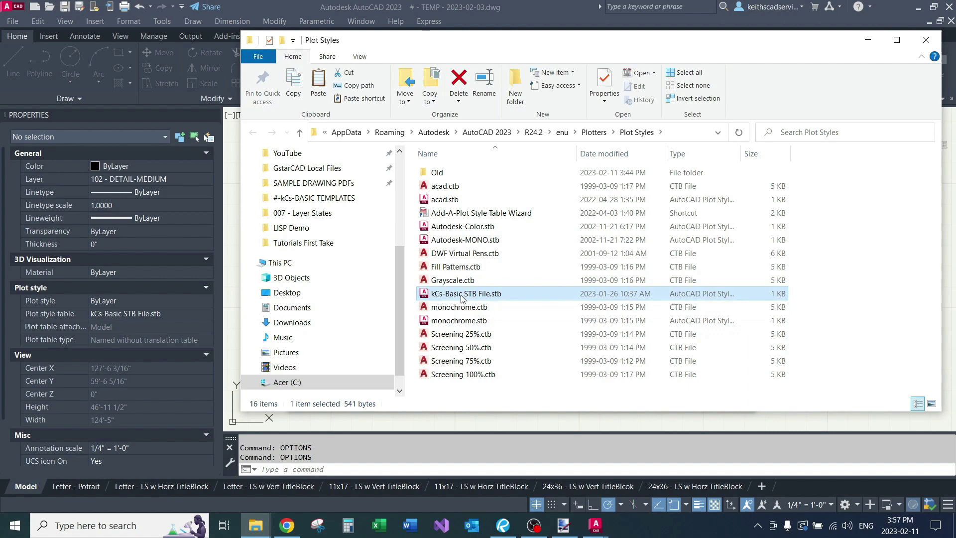
key("ctrl+v")
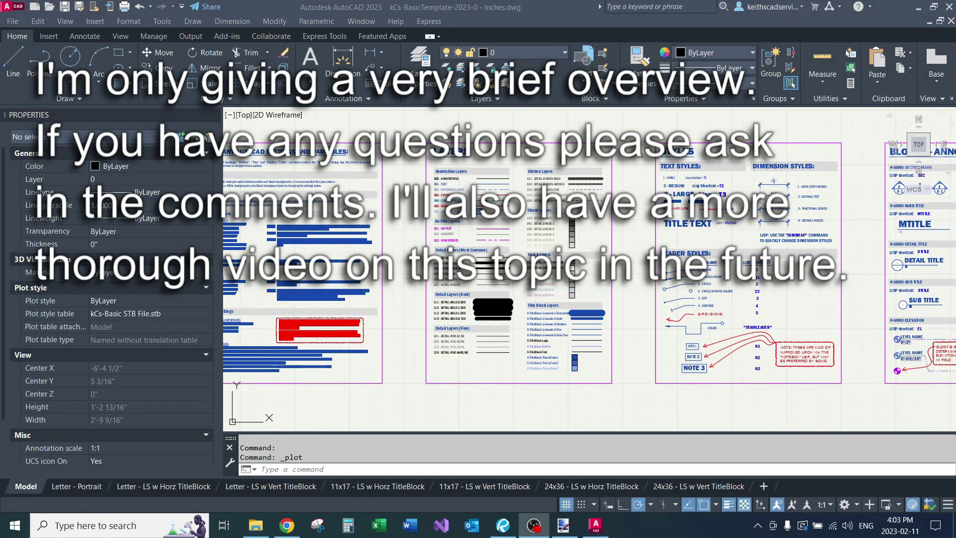
left_click(629, 279)
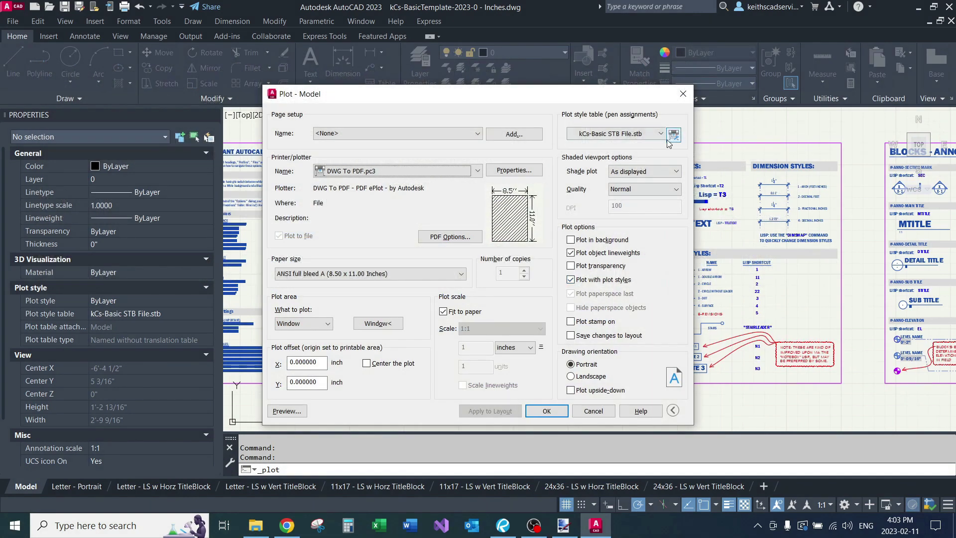
left_click(673, 135)
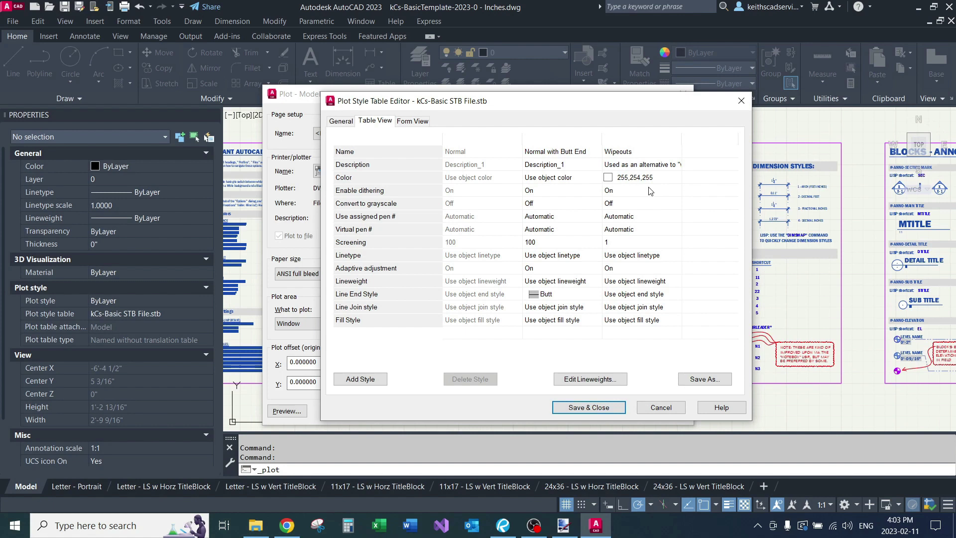
left_click(676, 411)
left_click(594, 408)
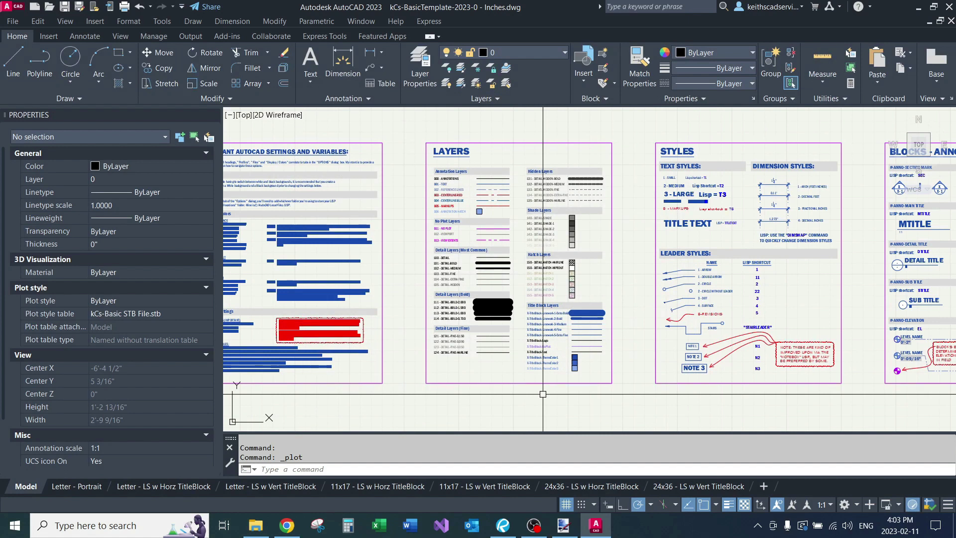
Review the layers' Plot Style column, showing Normal, Normal with Butt End and Wipeouts
type("layer")
key("Return")
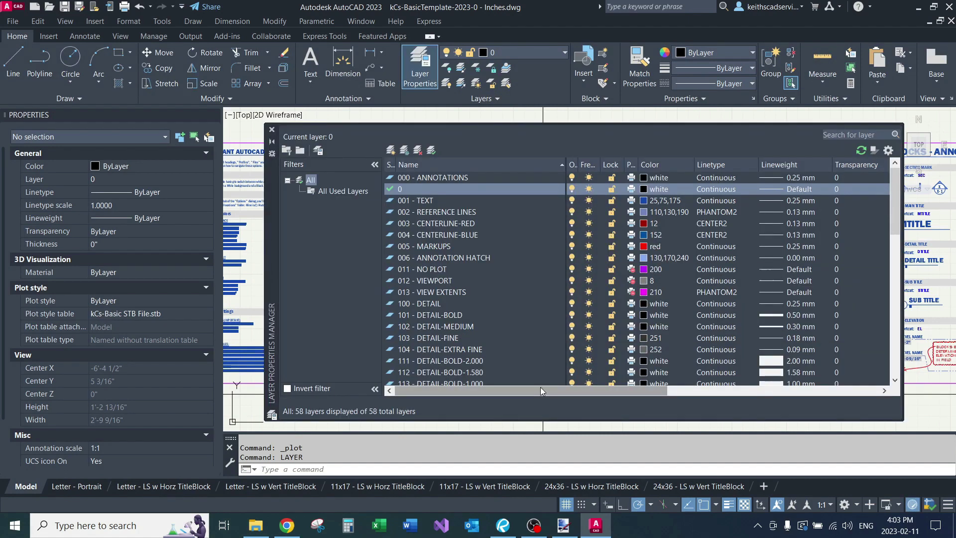
left_click_drag(545, 392, 680, 393)
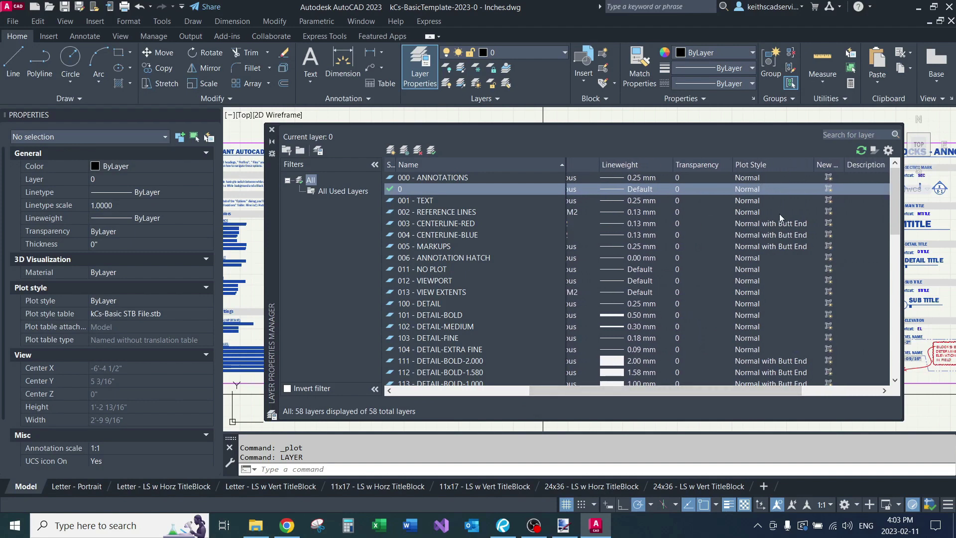
scroll(779, 214, "down", 8)
scroll(773, 229, "down", 6)
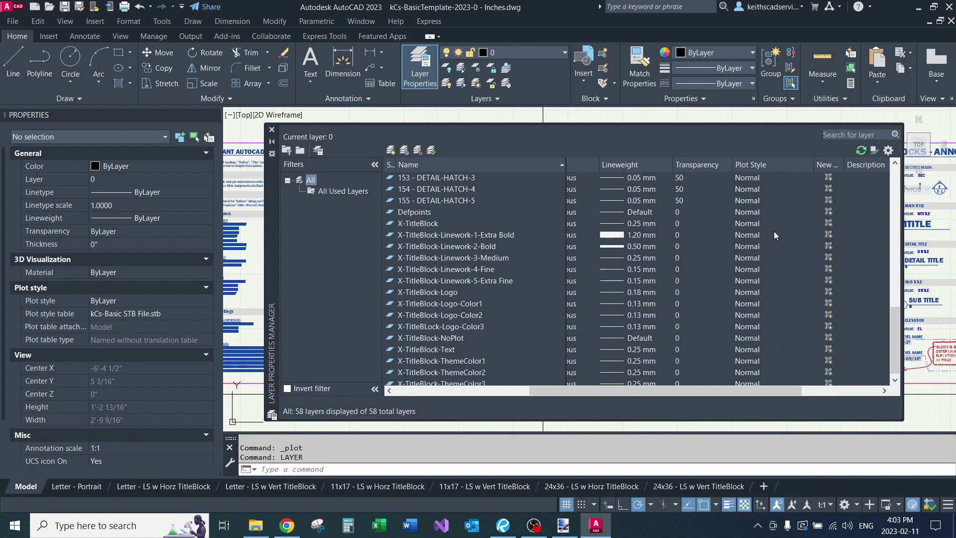
scroll(775, 251, "up", 8)
scroll(774, 256, "up", 3)
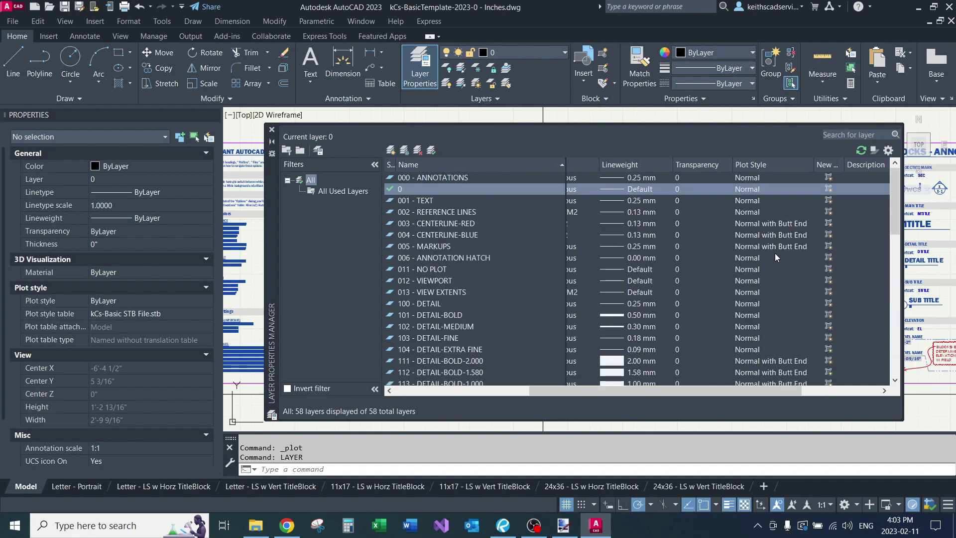
left_click_drag(676, 390, 540, 396)
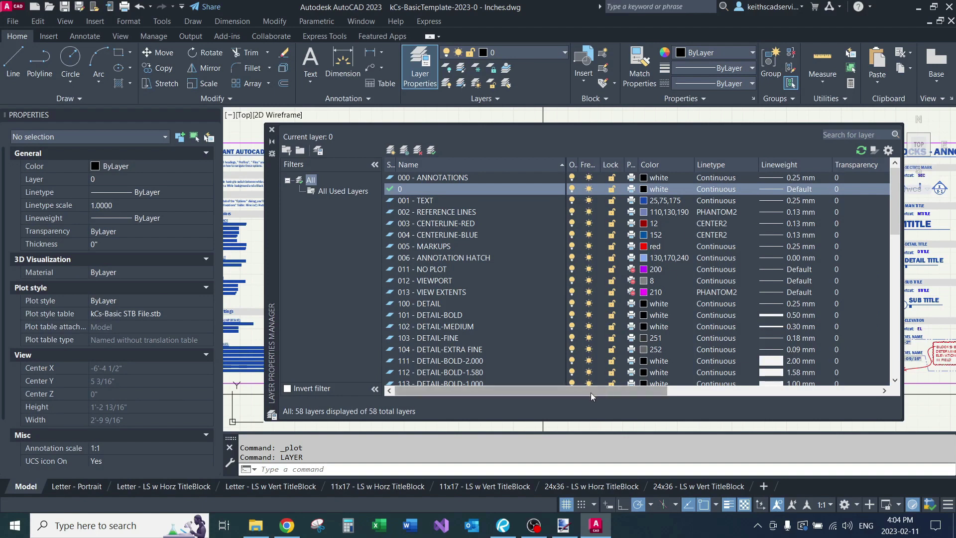
left_click_drag(592, 393, 659, 393)
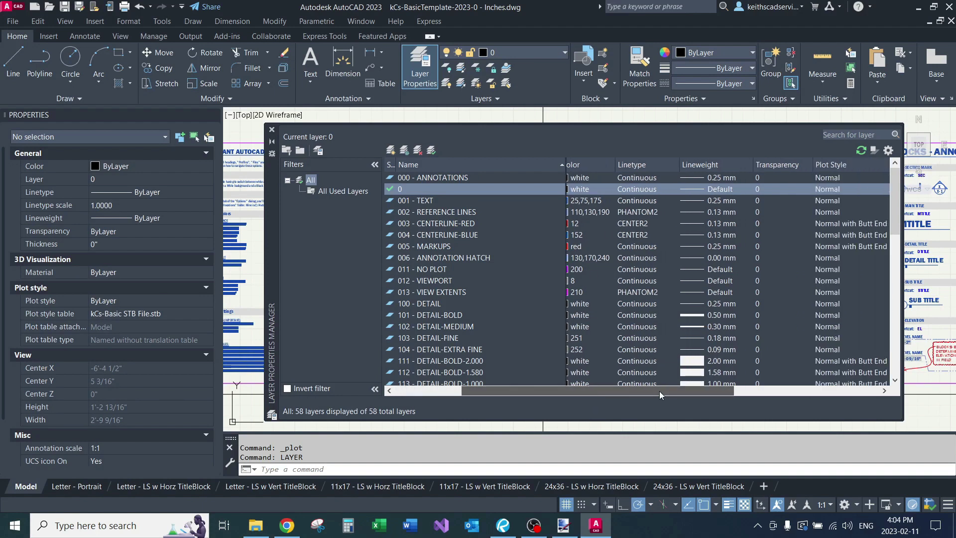
mouse_move(659, 389)
left_mouse_down()
mouse_move(609, 386)
mouse_move(727, 392)
mouse_move(605, 390)
mouse_move(754, 391)
mouse_move(662, 389)
mouse_move(769, 380)
mouse_move(710, 383)
left_mouse_up()
scroll(677, 270, "down", 3)
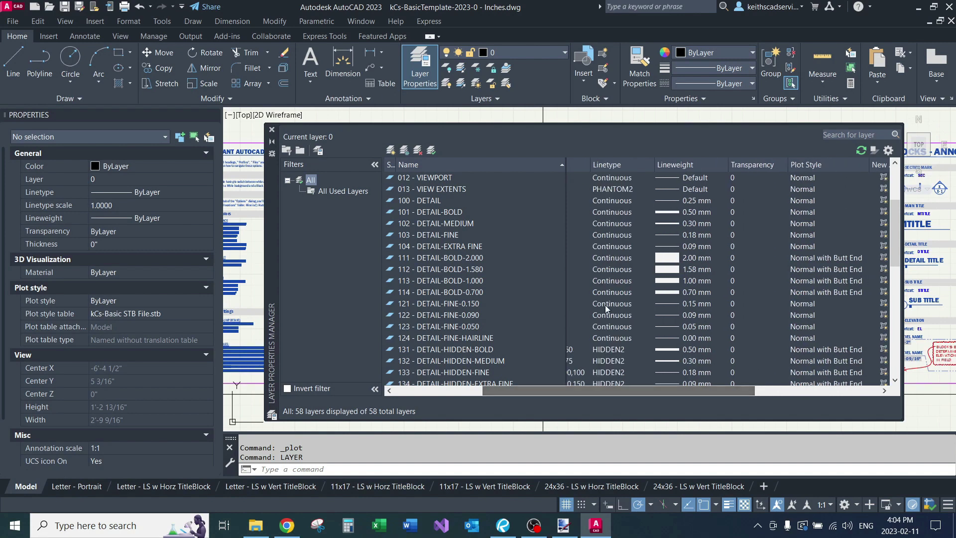
scroll(478, 260, "down", 6)
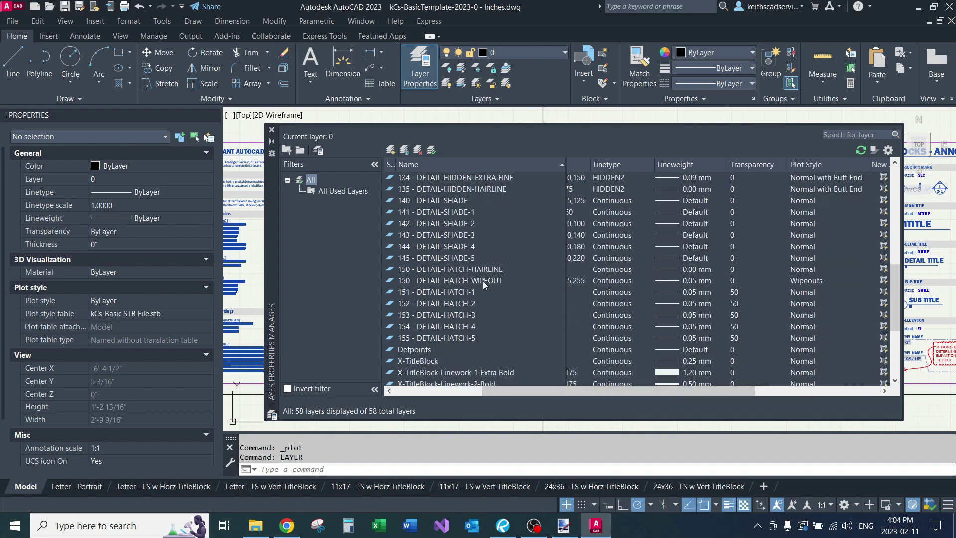
left_click(483, 280)
left_click_drag(634, 392, 727, 386)
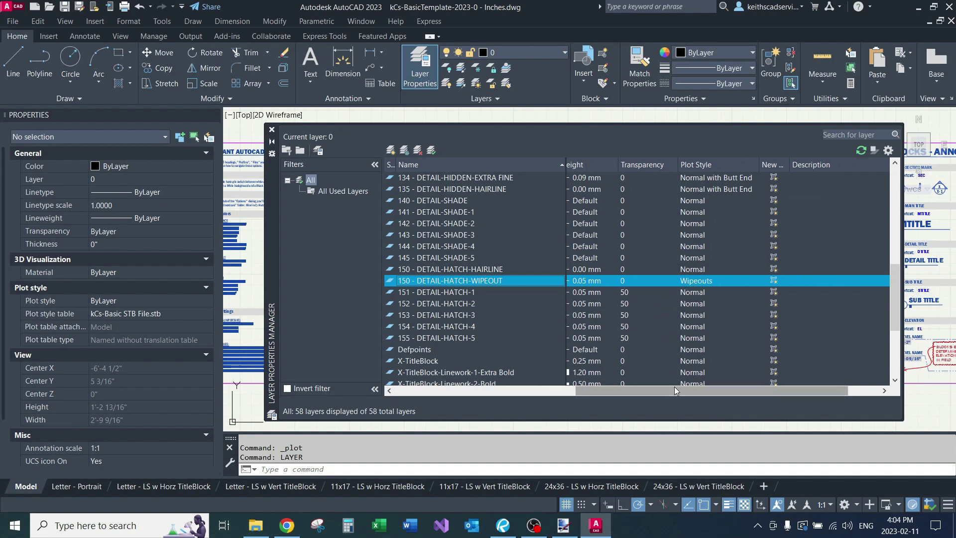
left_click_drag(674, 387, 538, 381)
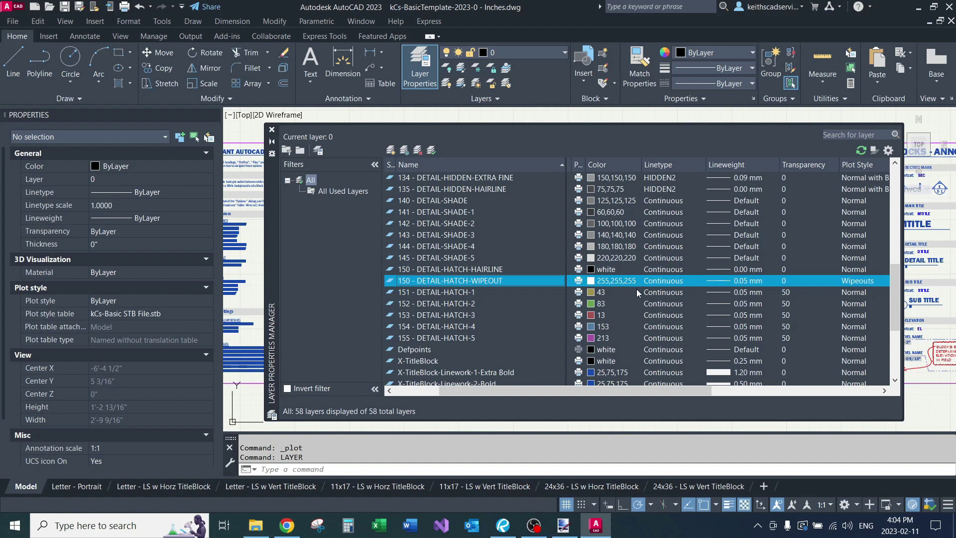
left_click(454, 295)
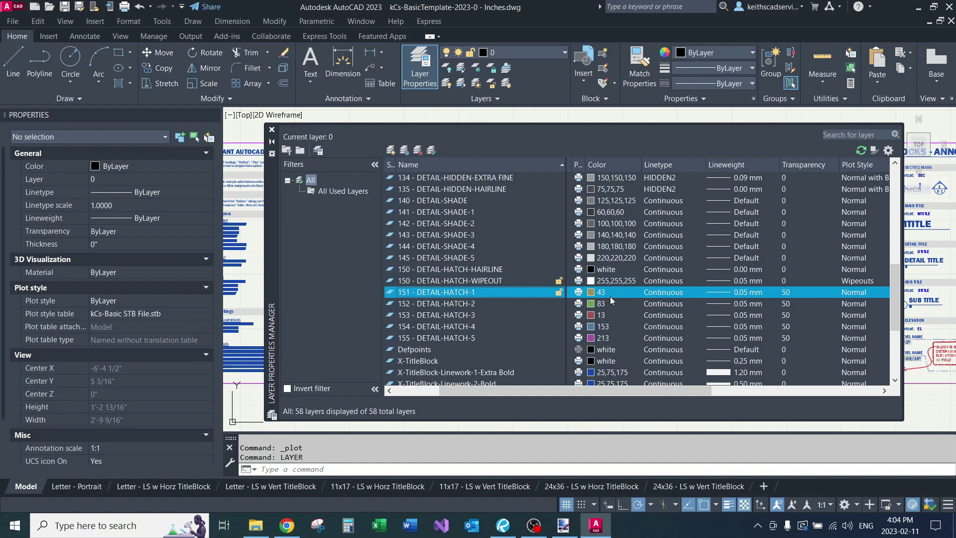
left_click(488, 281)
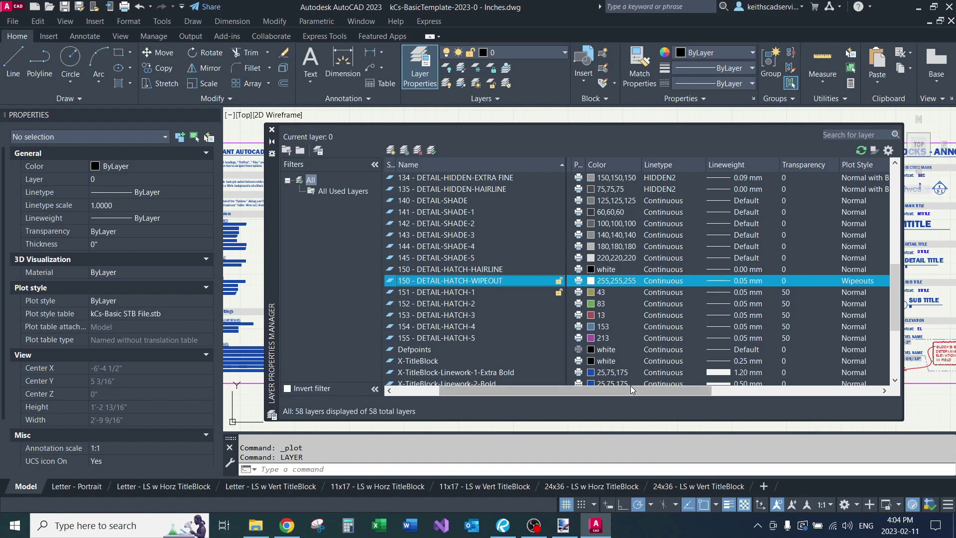
left_click_drag(630, 389, 694, 391)
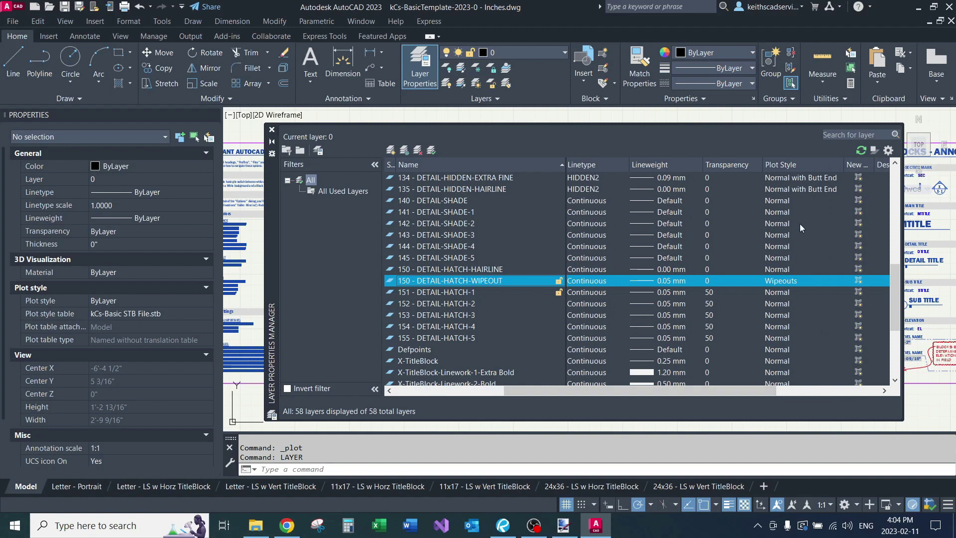